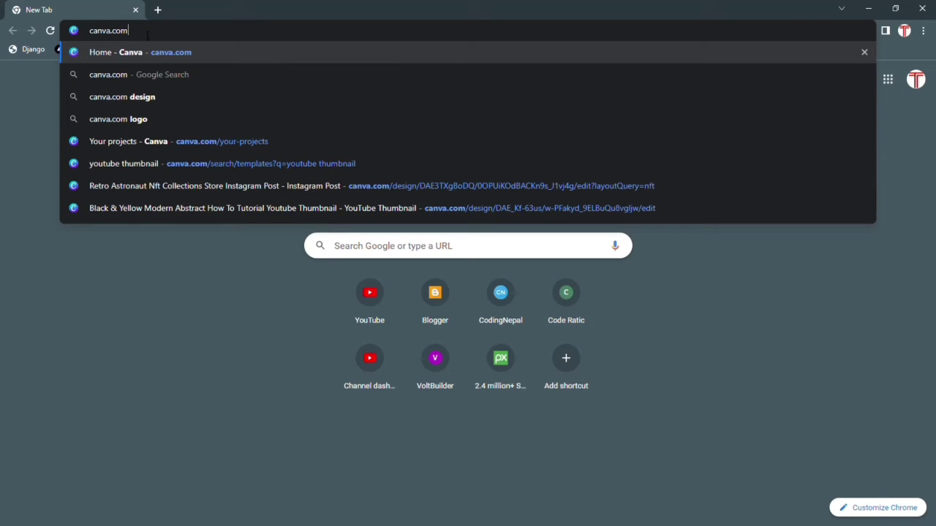
Open canva.com and search its templates for "youtube thumbnail", choosing the YouTube Thumbnail category.
key("Return")
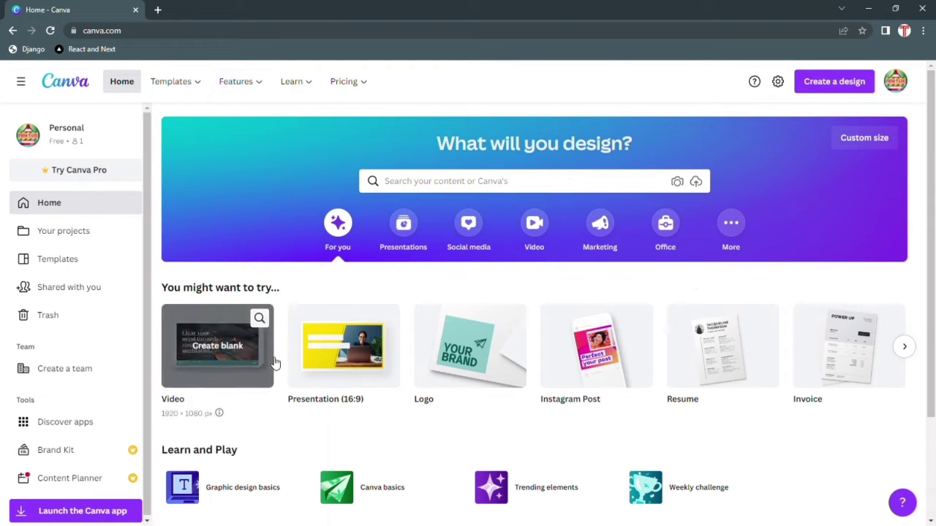
left_click(419, 185)
type("yout")
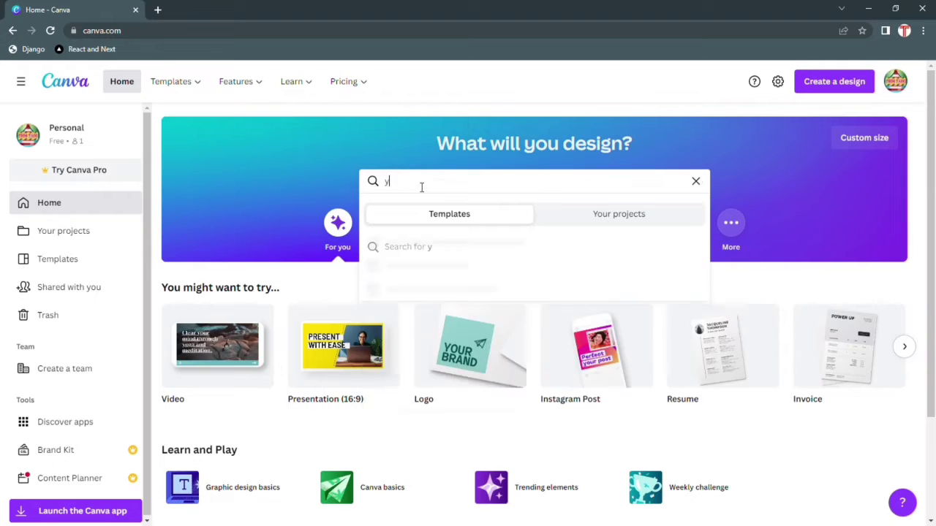
type("ube ")
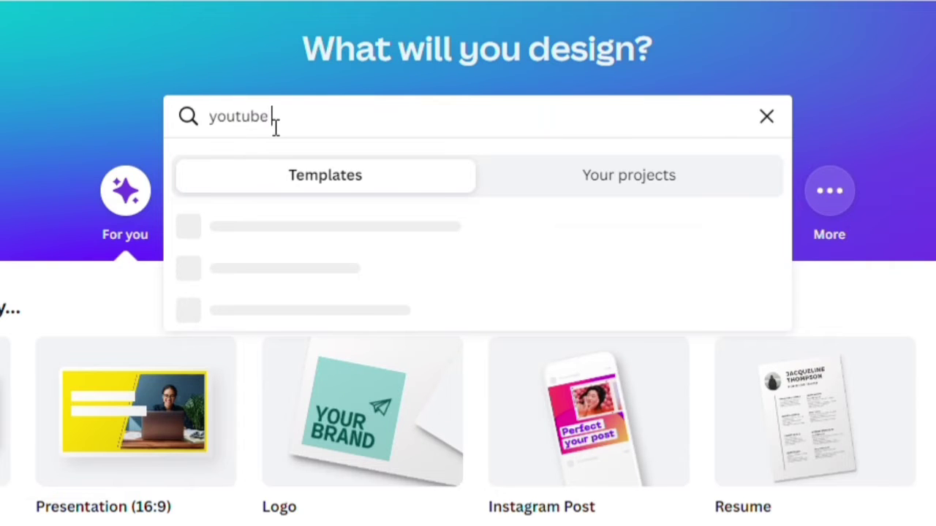
type("th")
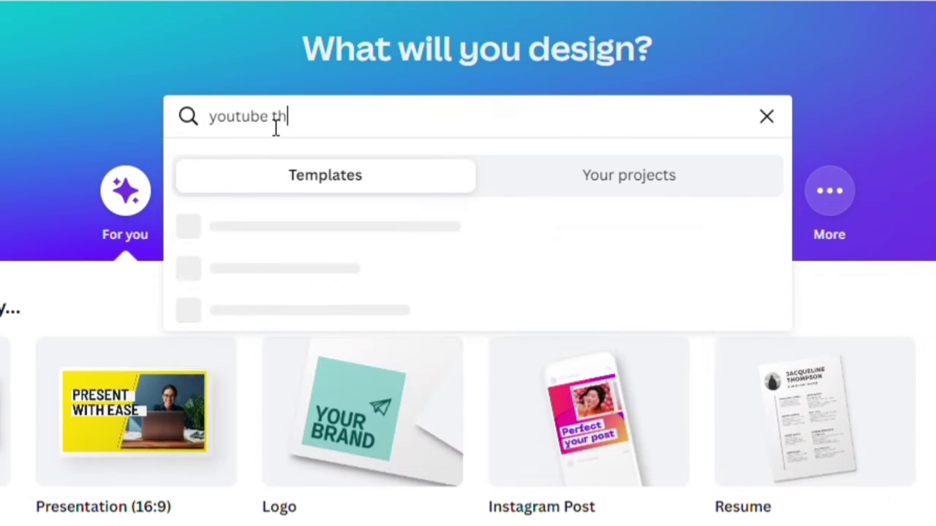
type("umbnail")
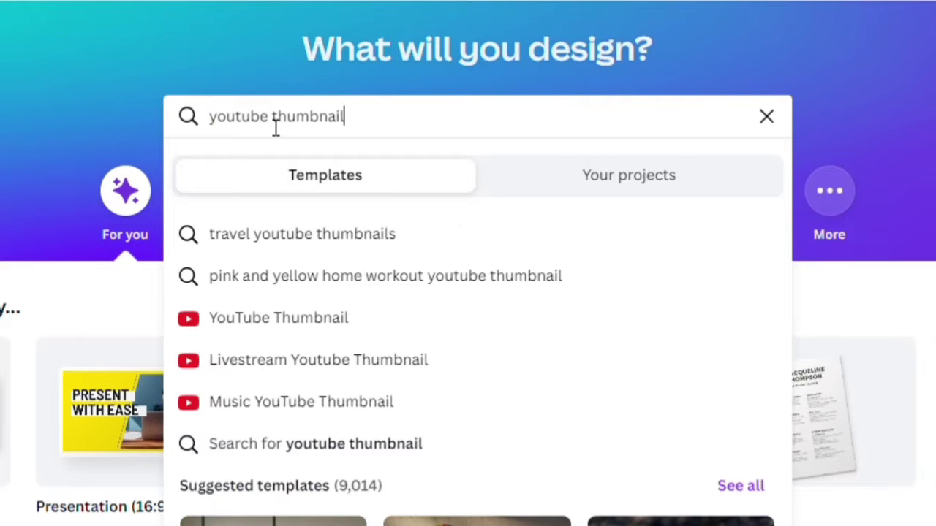
left_click(302, 318)
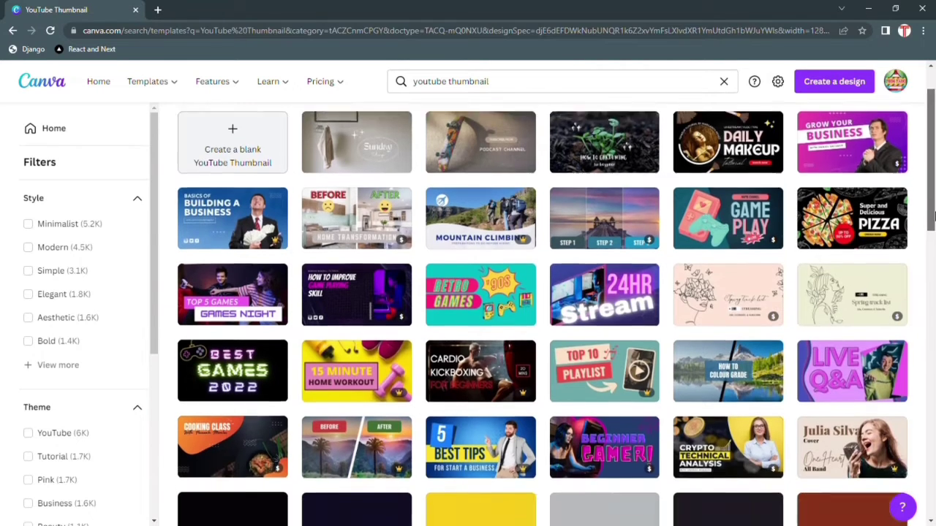
Create a blank YouTube Thumbnail design and apply the black and yellow "How to Edit Like a Pro" template.
left_click_drag(934, 190, 934, 254)
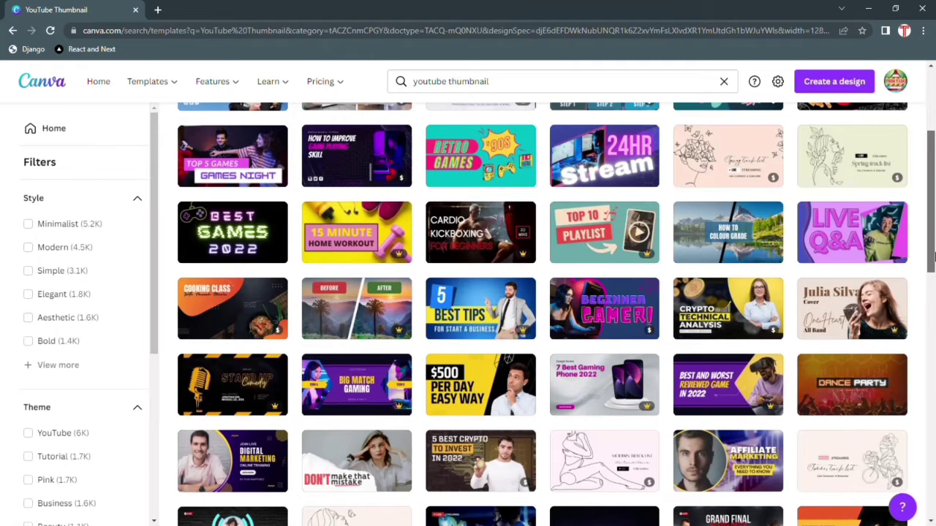
left_click_drag(933, 254, 933, 288)
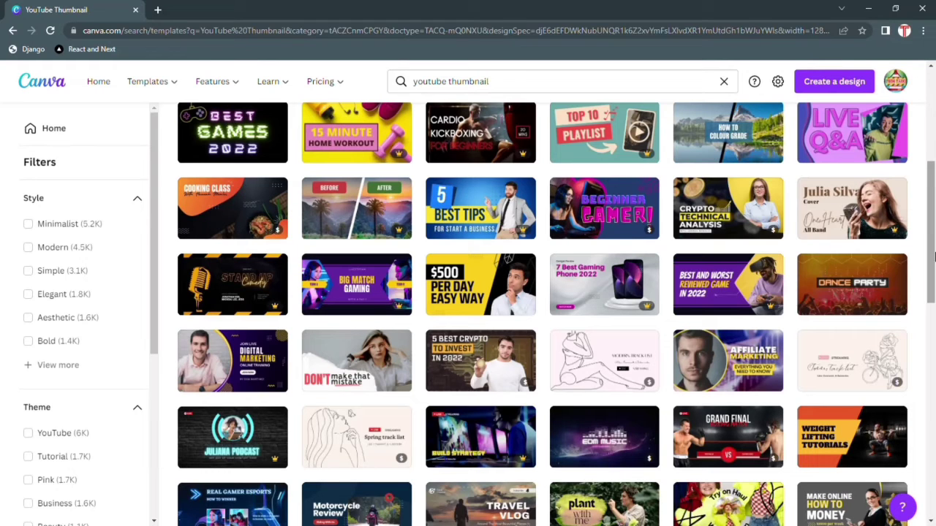
left_click_drag(934, 255, 933, 167)
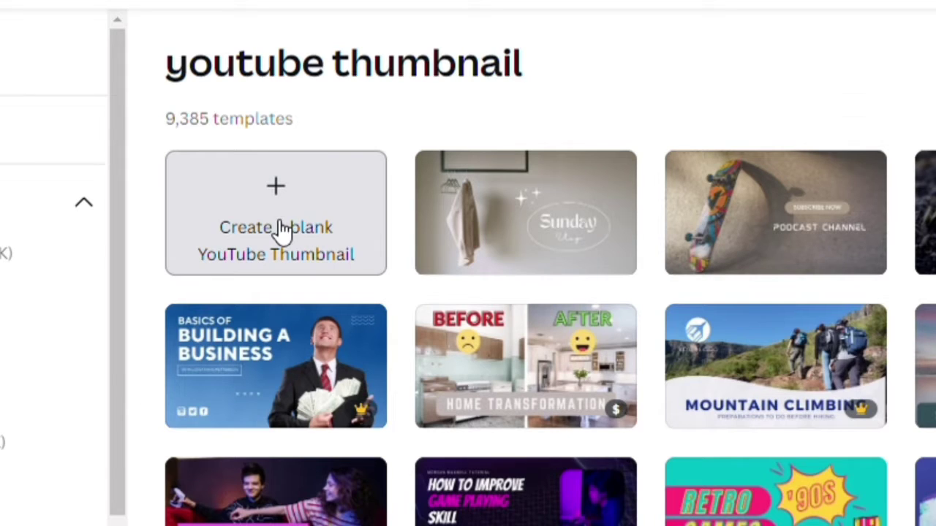
left_click(283, 230)
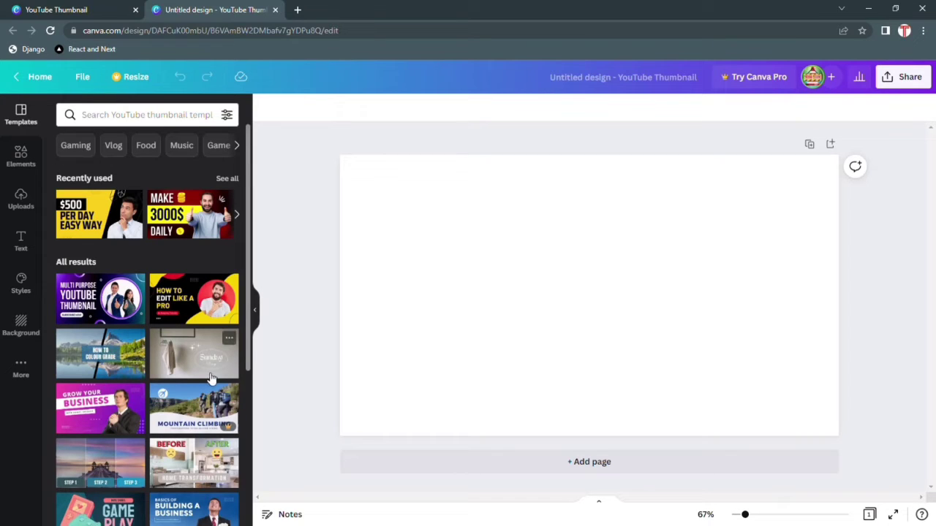
left_click(205, 307)
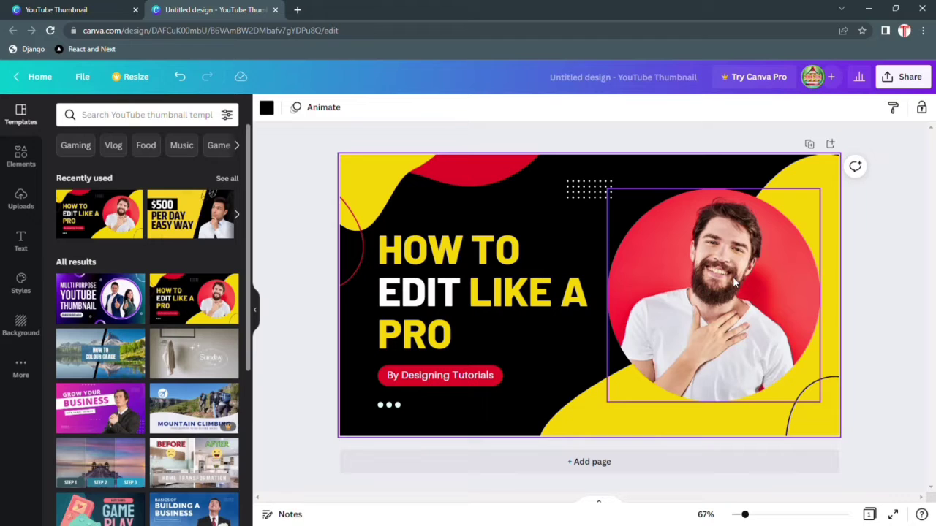
Delete the template's circular photo of the bearded man together with its empty frame.
left_click(714, 284)
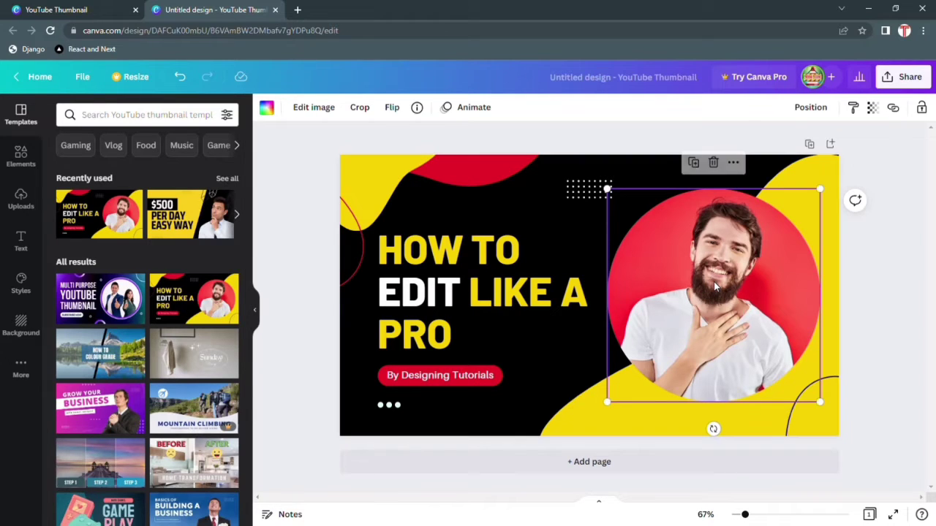
left_click(713, 163)
left_click(721, 193)
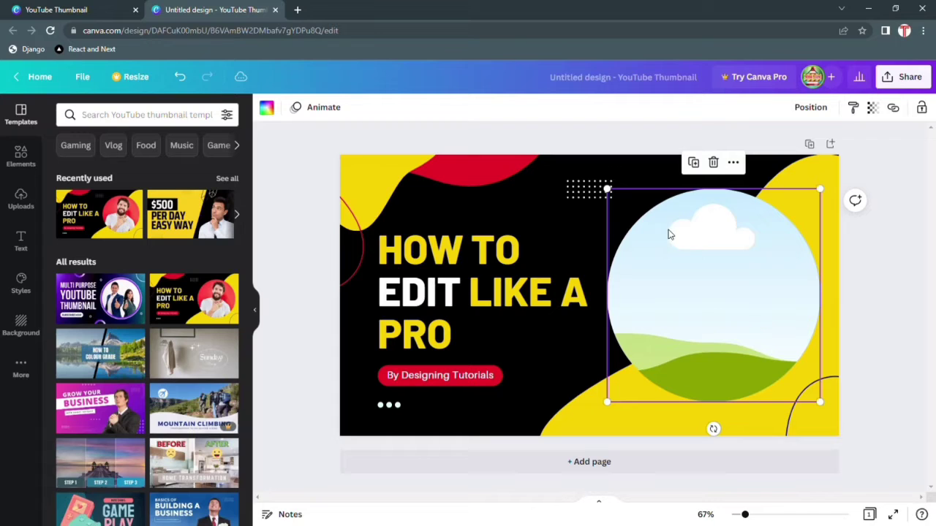
left_click(713, 162)
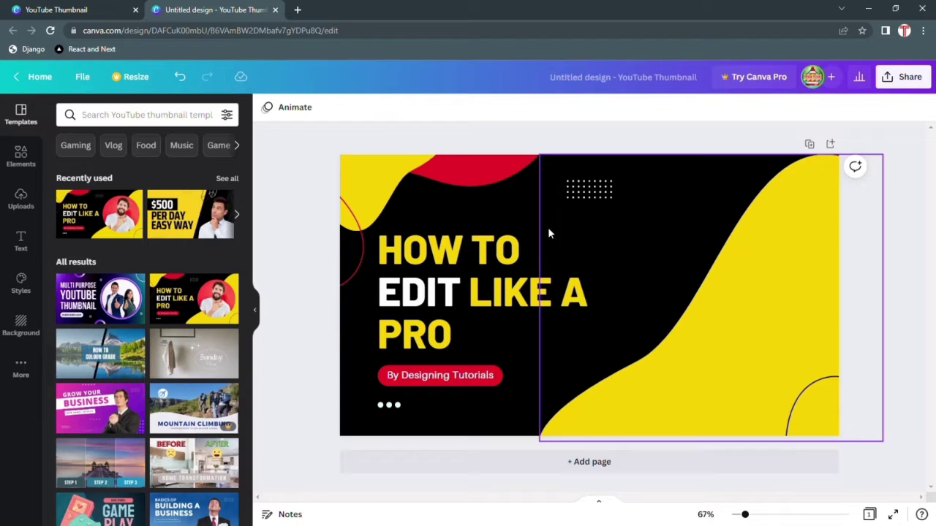
Insert the uploaded background-free portrait of the person in the striped shirt into the thumbnail.
left_click(21, 199)
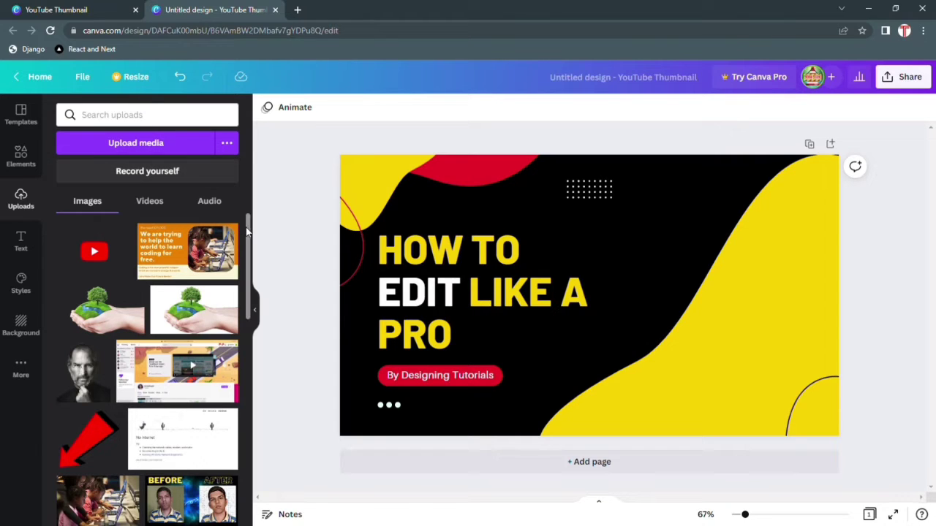
left_click_drag(248, 233, 252, 310)
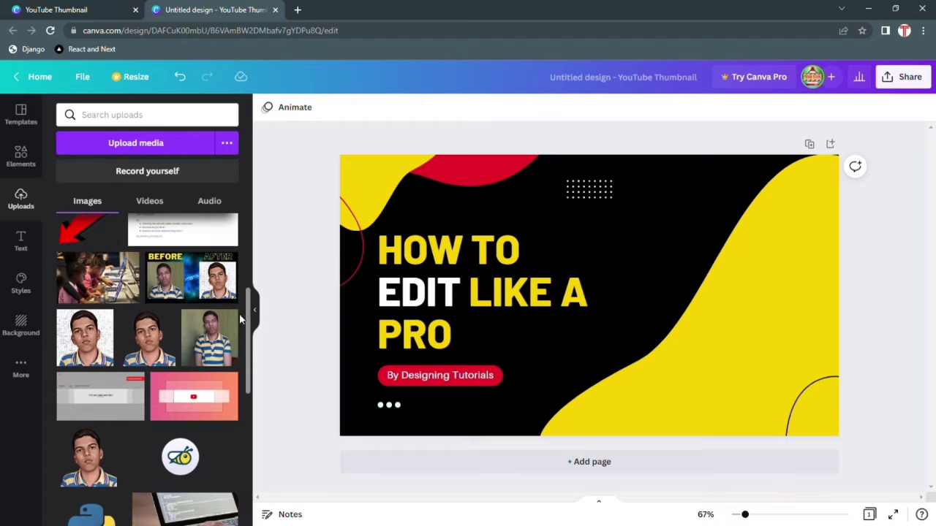
left_click(174, 343)
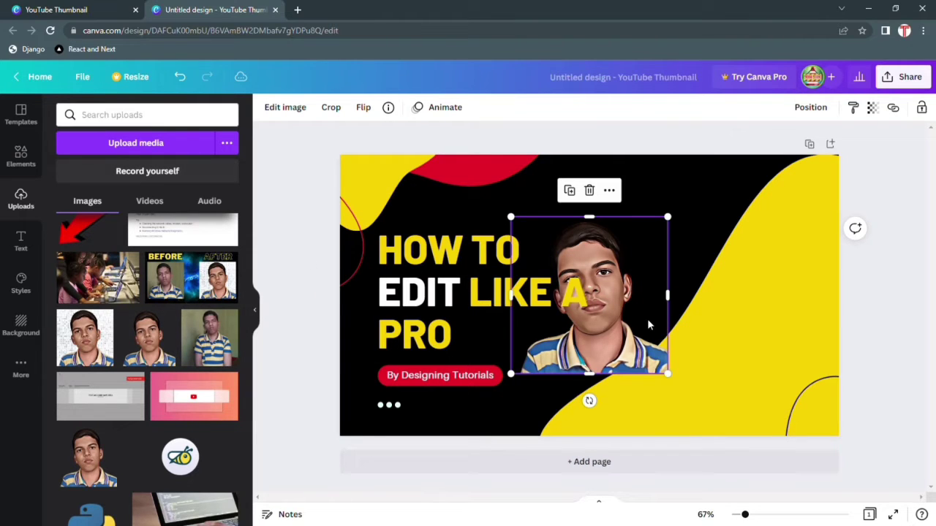
Enlarge the portrait to nearly the full canvas height and position it on the right side of the thumbnail.
left_click_drag(648, 325, 693, 288)
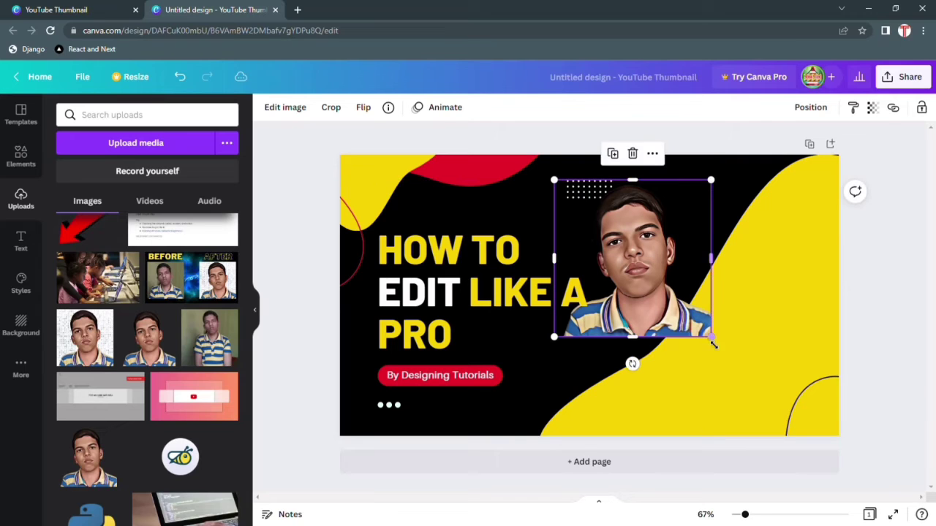
left_click_drag(711, 337, 814, 439)
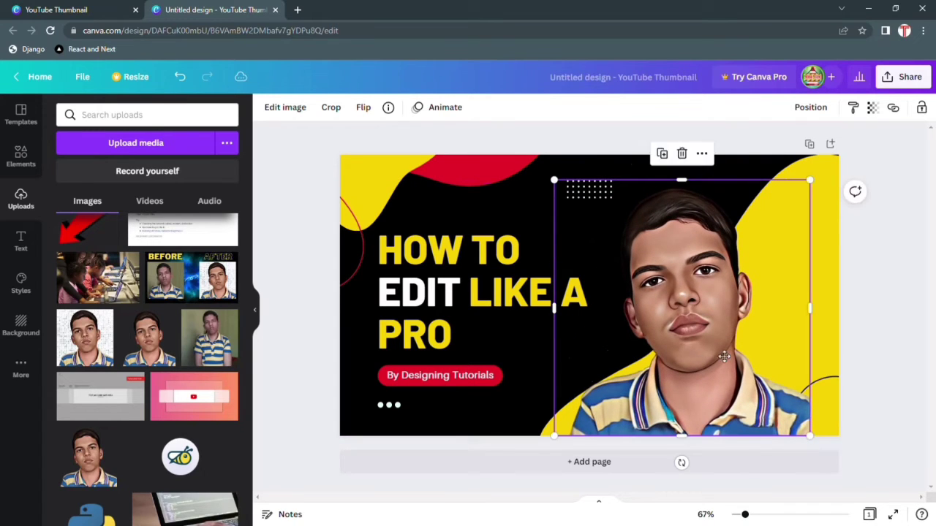
left_click_drag(699, 354, 707, 319)
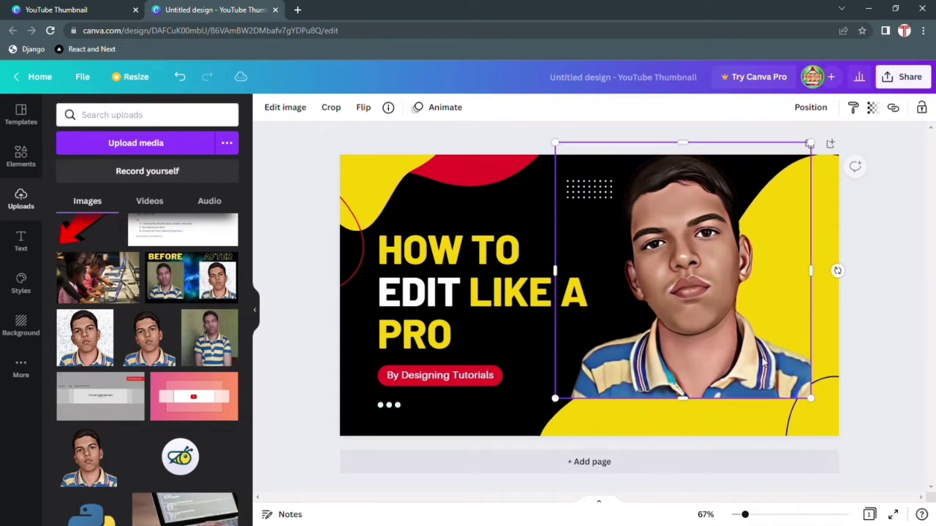
left_click_drag(815, 399, 838, 430)
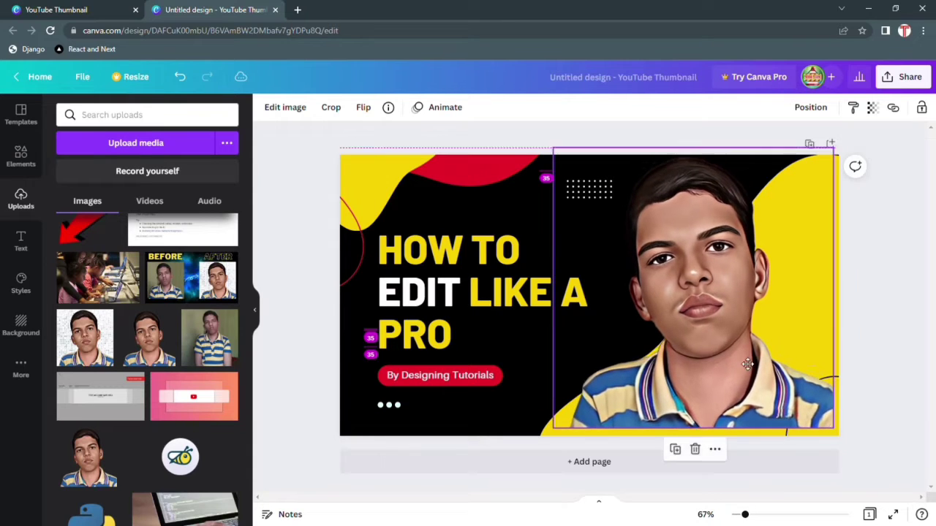
mouse_move(745, 362)
left_mouse_down()
mouse_move(767, 373)
mouse_move(753, 373)
left_mouse_up()
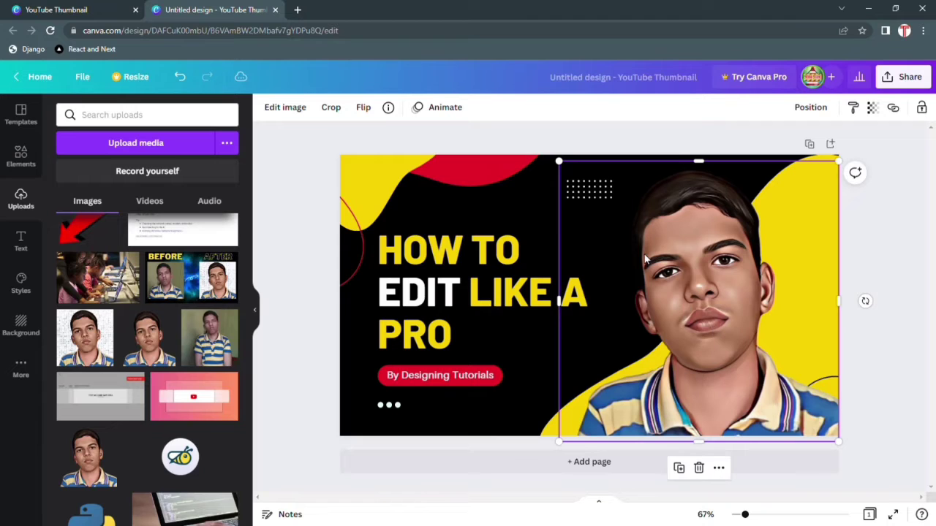
left_click_drag(560, 161, 552, 155)
left_click_drag(667, 264, 673, 263)
left_click(881, 280)
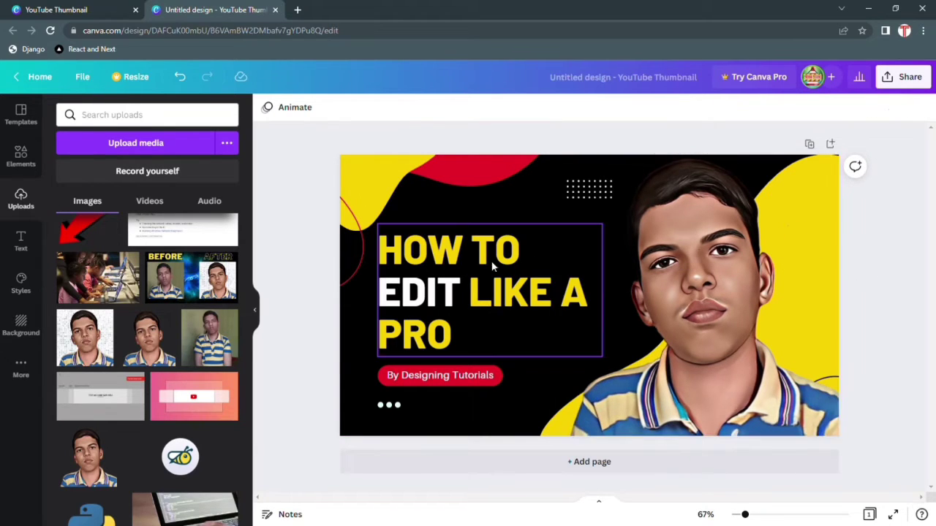
Replace the headline text with "MAKE MONEY ONLINE IN 2022".
left_click(454, 336)
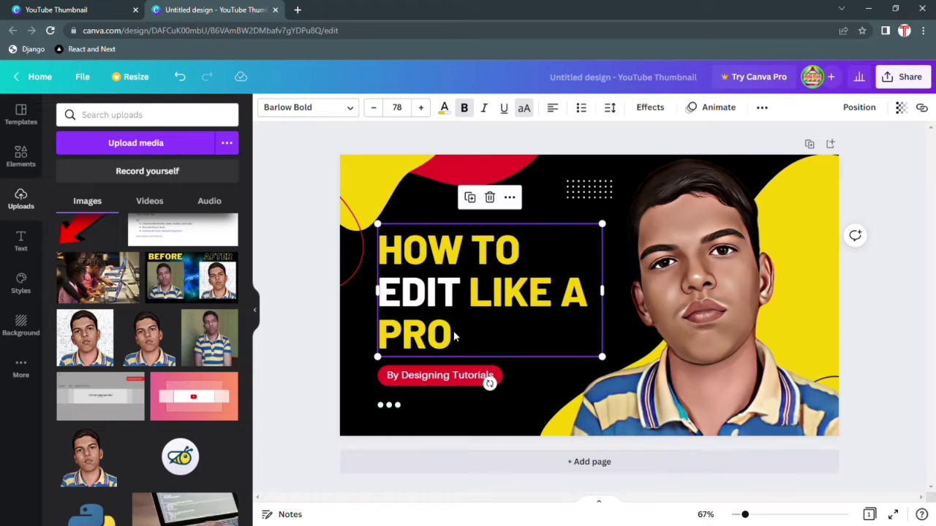
double_click(454, 336)
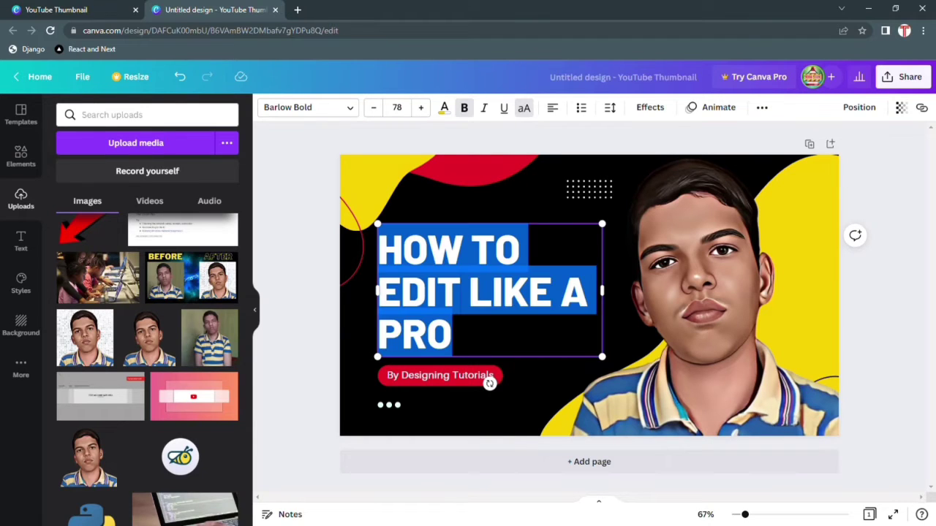
key("BackSpace")
type("MAKE")
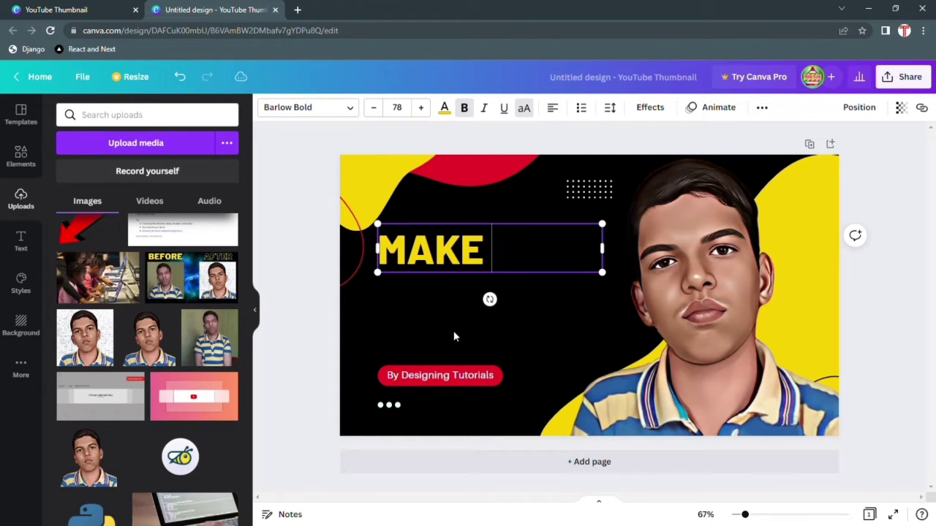
key("BackSpace")
key("BackSpace")
key("BackSpace")
key("BackSpace")
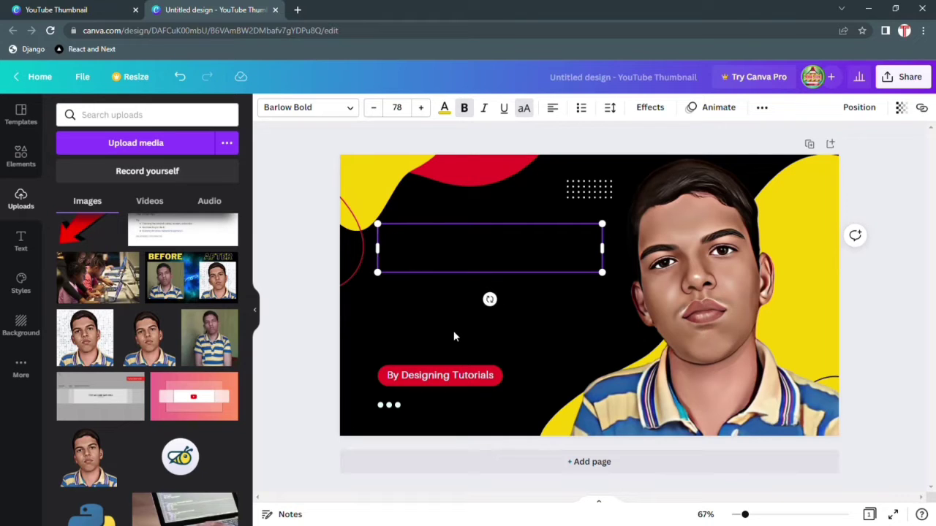
type("MONYE")
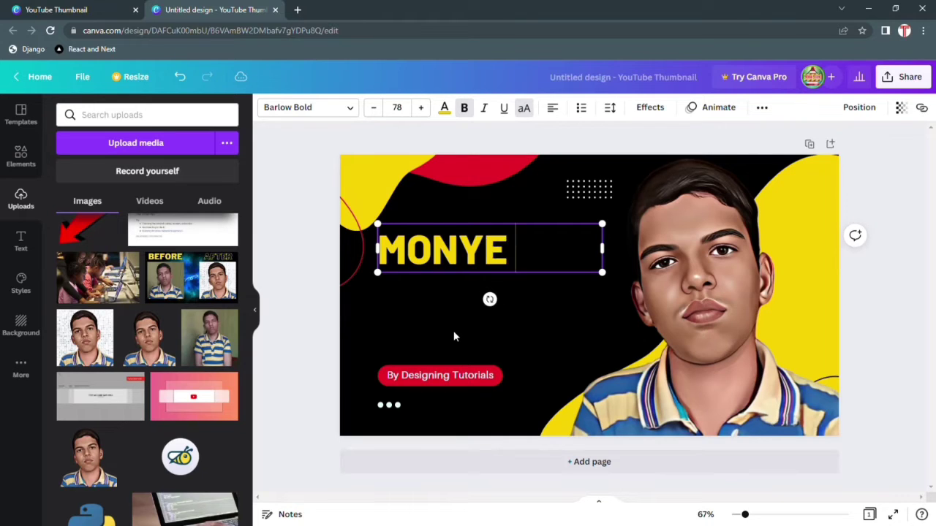
key("BackSpace")
key("BackSpace")
key("BackSpace")
key("BackSpace")
type("AKE")
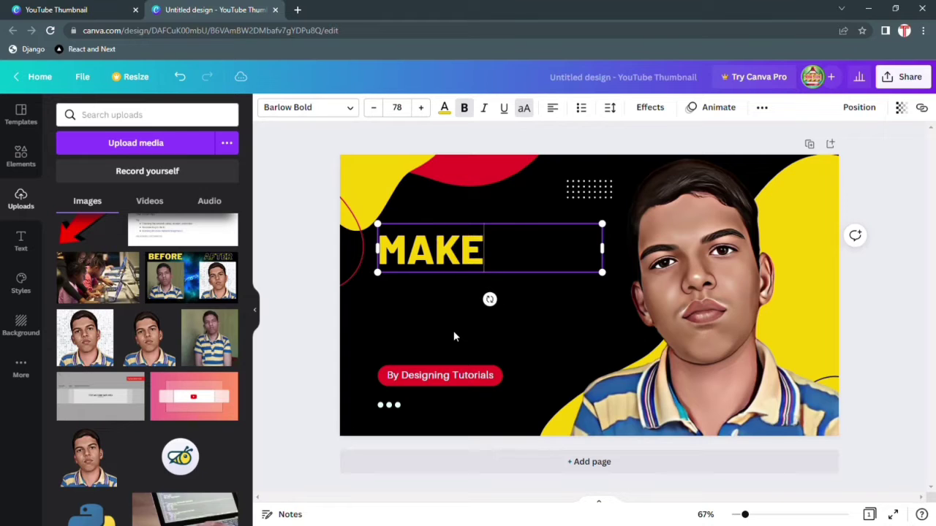
type(" MONYE")
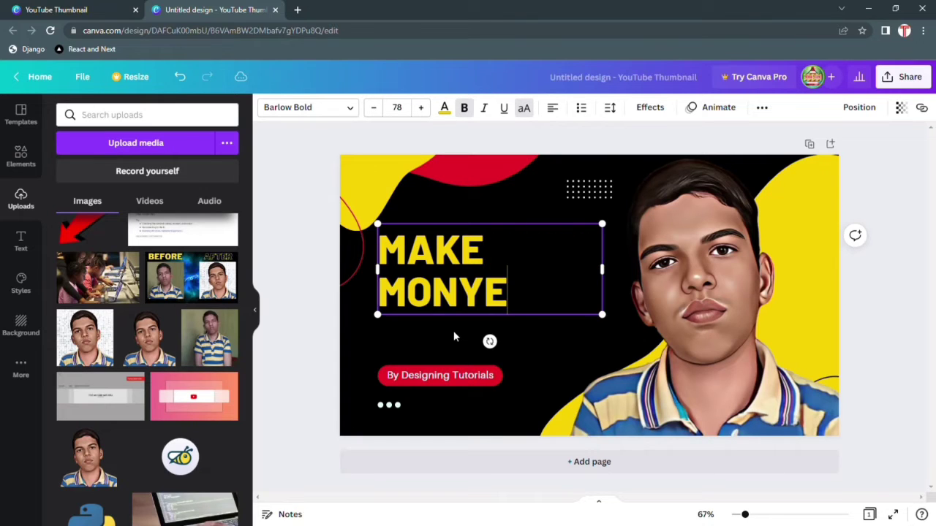
key("BackSpace")
key("BackSpace")
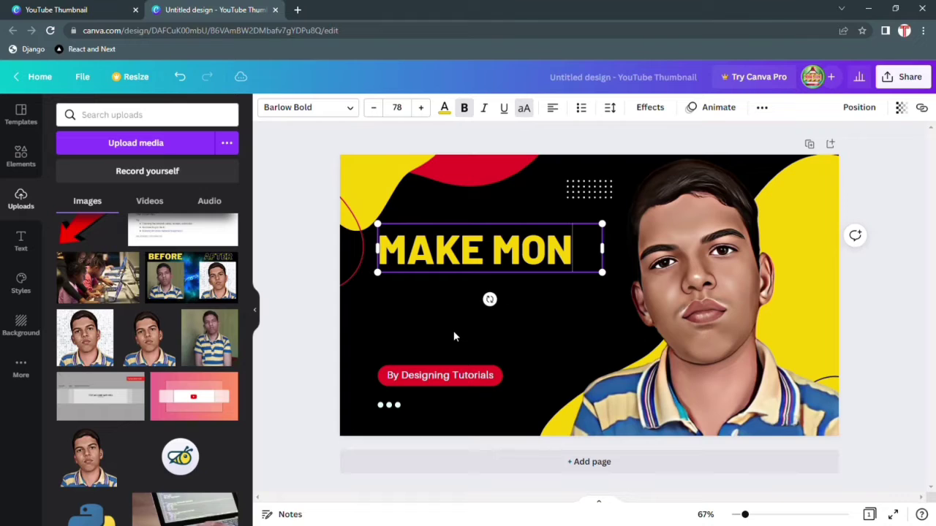
key("BackSpace")
key("BackSpace")
type("ONEY")
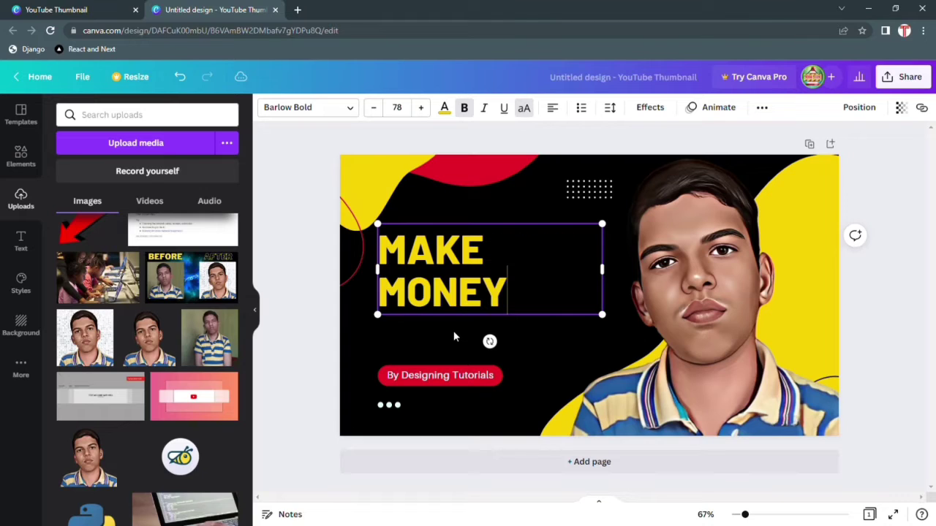
type(" ON")
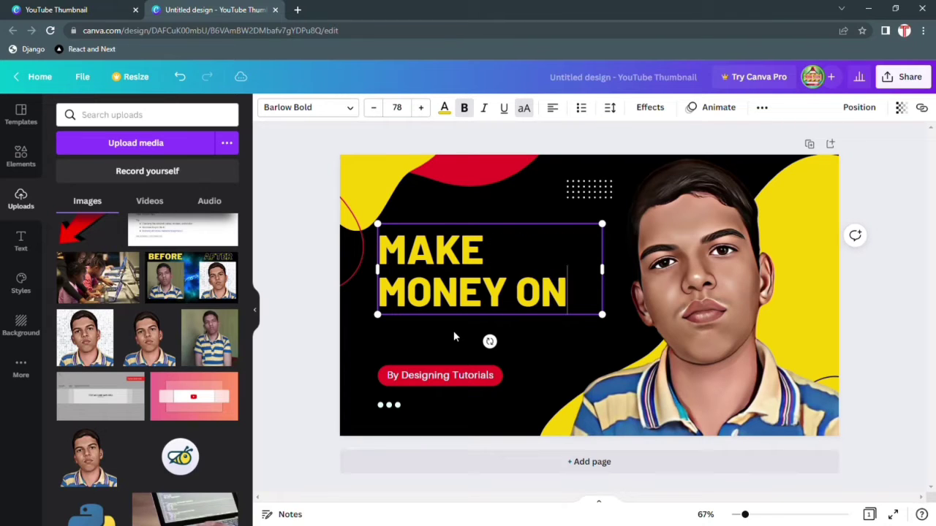
type("LINE IN ")
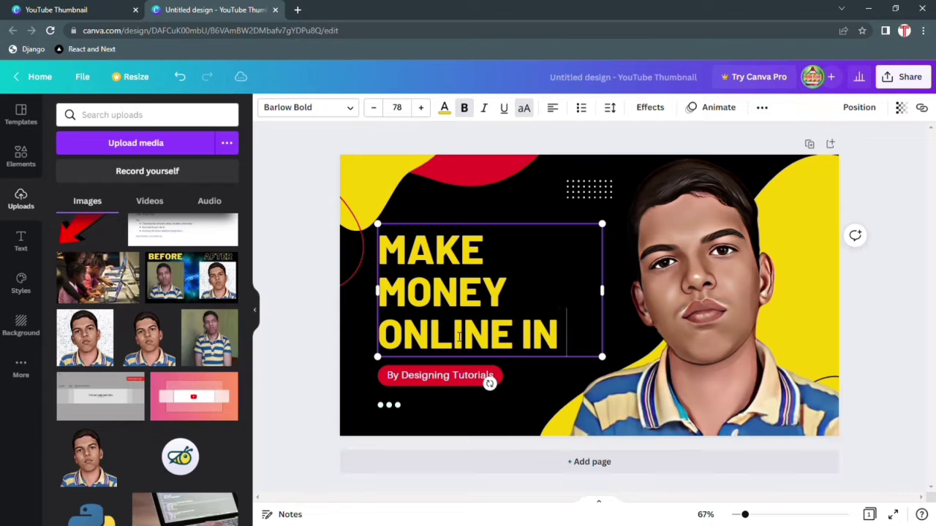
type("2022")
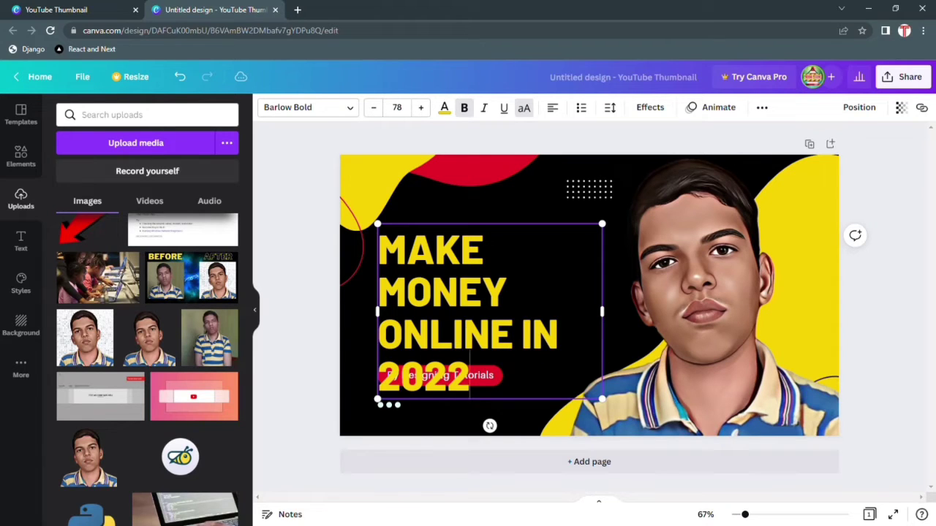
Widen the headline text box so the text wraps onto three lines, and scale it to a font size of about 77.1.
left_click_drag(609, 318, 654, 313)
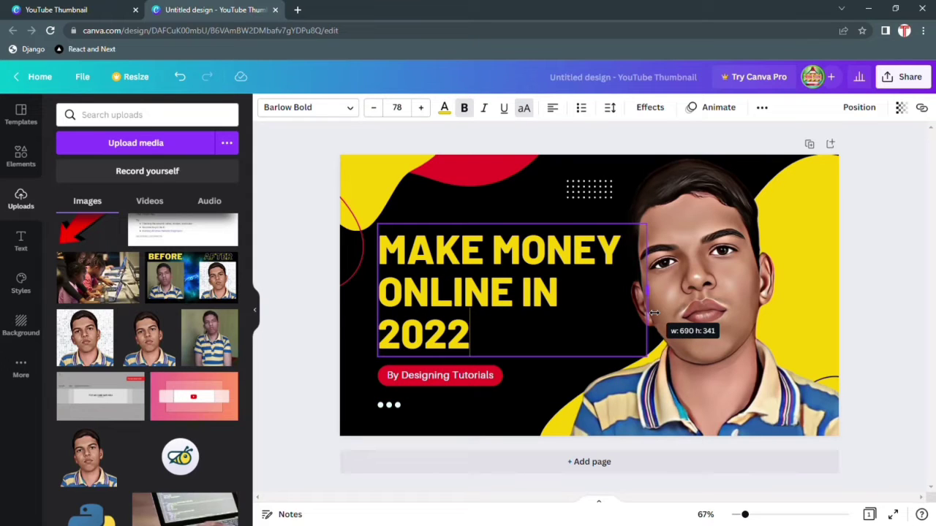
left_click_drag(654, 313, 654, 315)
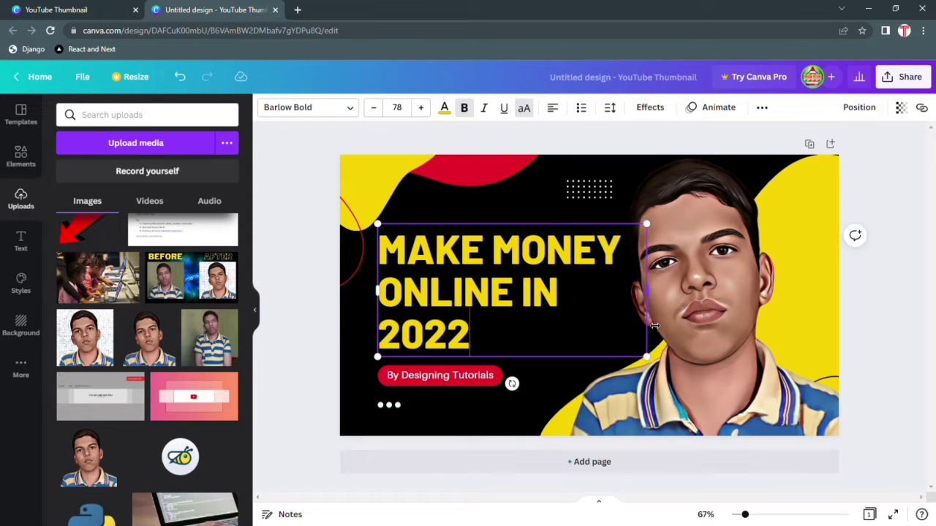
left_click_drag(655, 359, 623, 345)
mouse_move(630, 289)
left_mouse_down()
mouse_move(640, 294)
mouse_move(632, 299)
left_mouse_up()
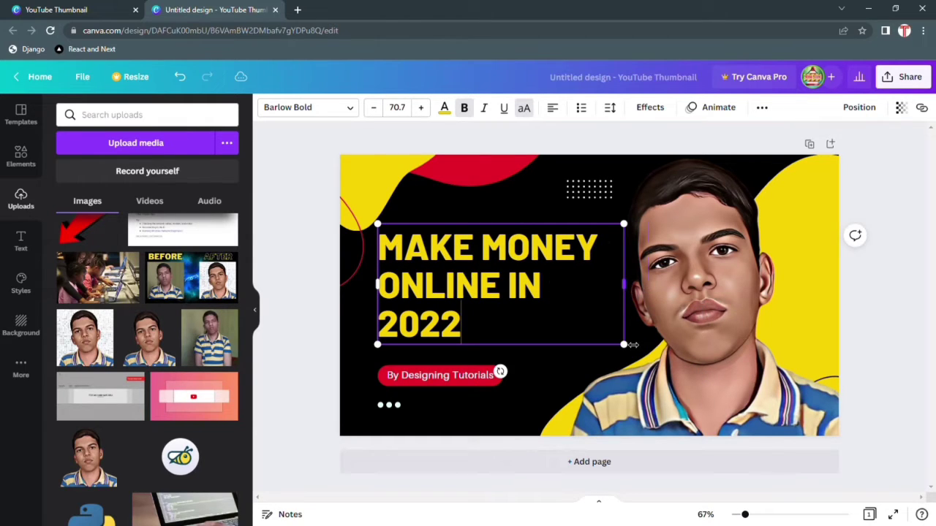
left_click_drag(632, 349, 649, 360)
Recolour only the word "MAKE" in the headline to white.
left_click(436, 252)
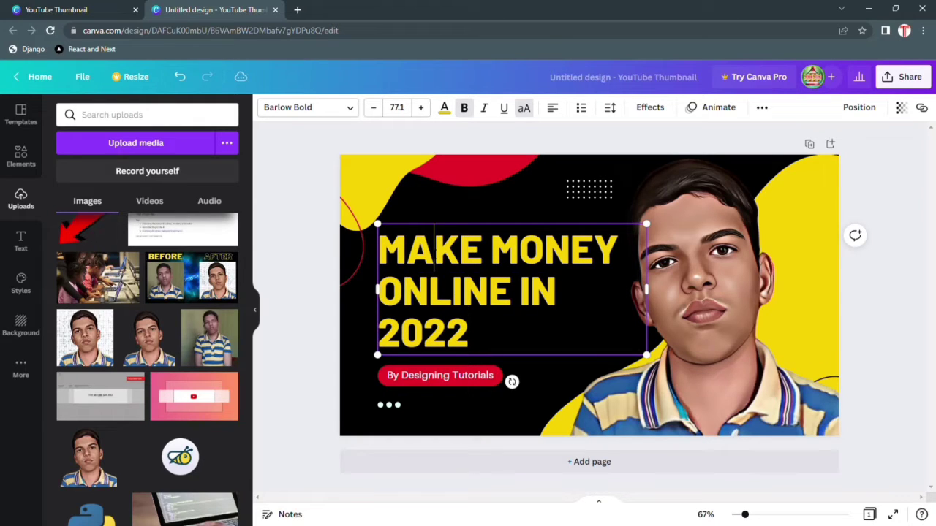
double_click(436, 253)
left_click(435, 253)
double_click(425, 255)
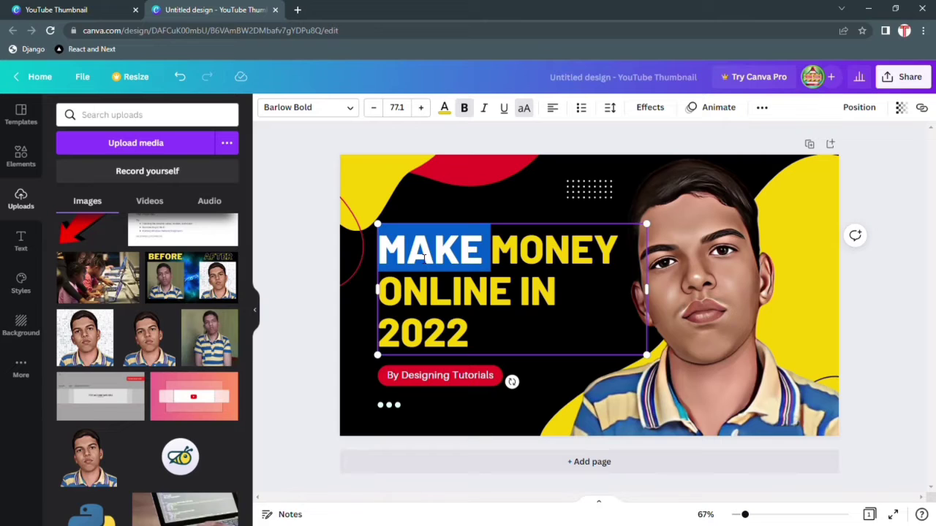
left_click(444, 113)
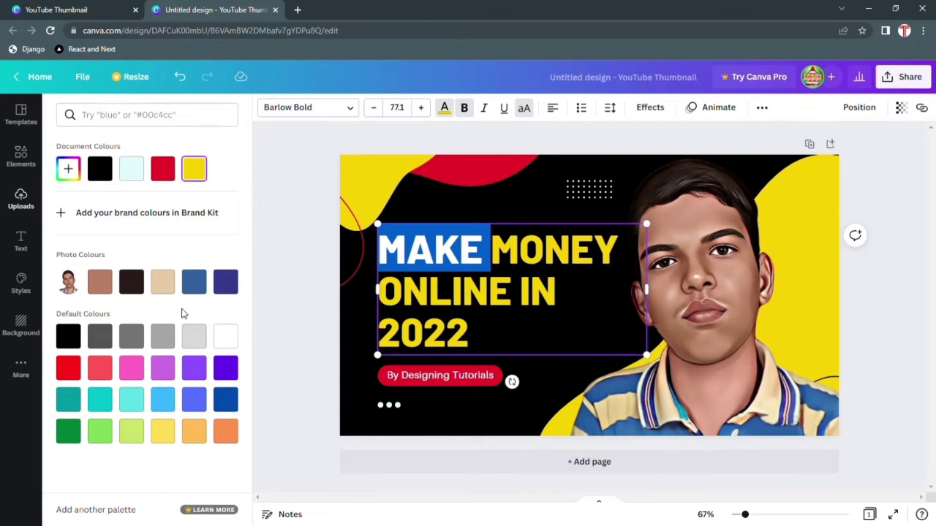
left_click(228, 336)
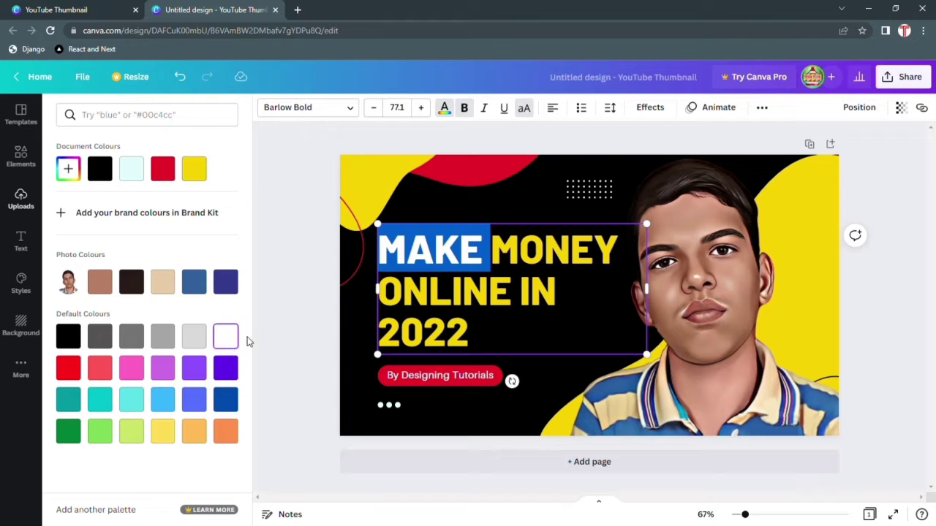
key("Escape")
left_click(361, 310)
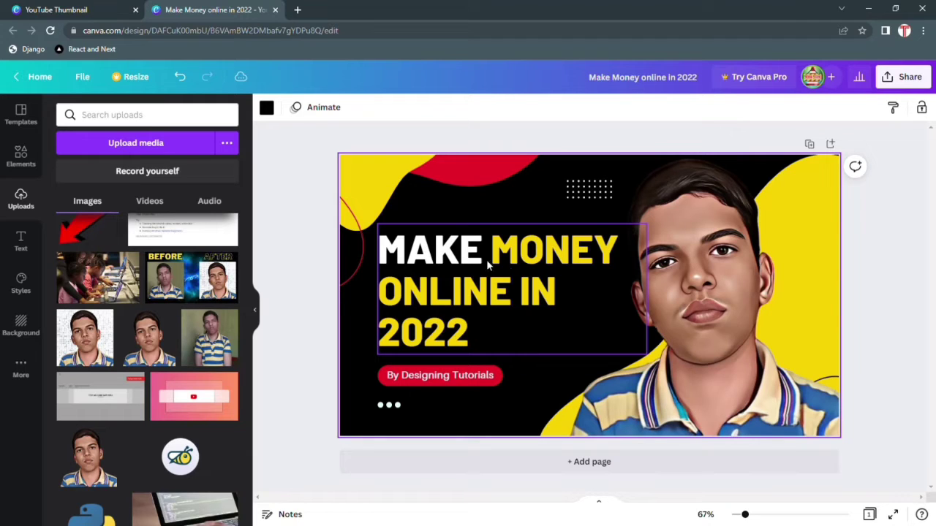
Recolour only the word "IN" on the headline's second line to white.
left_click(540, 296)
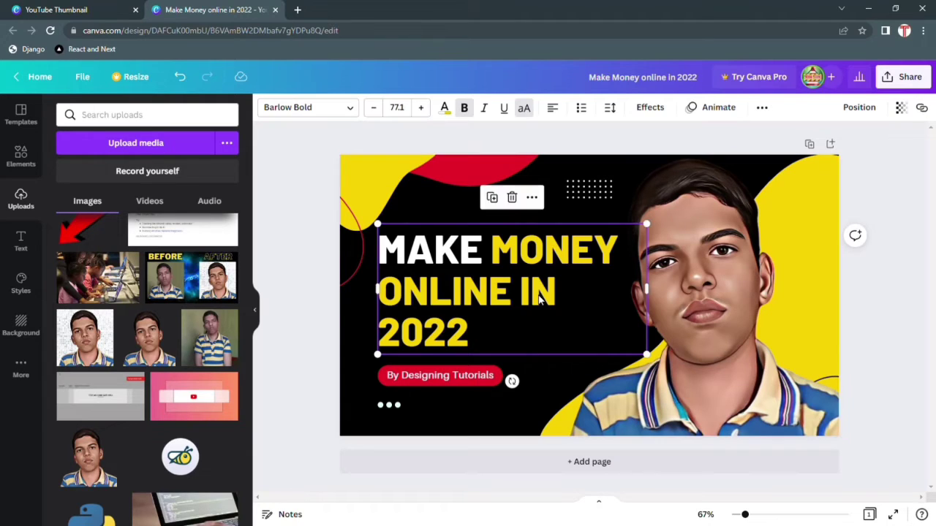
double_click(544, 294)
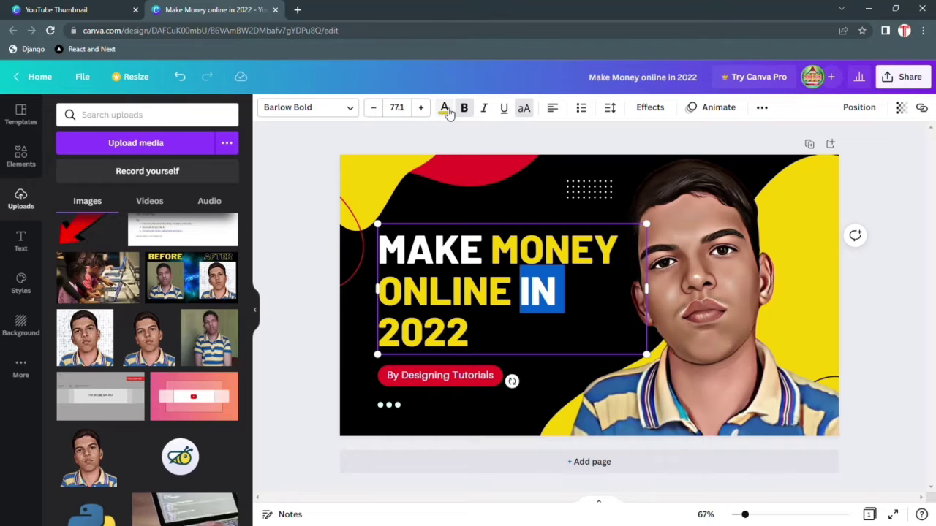
left_click(443, 108)
left_click(227, 338)
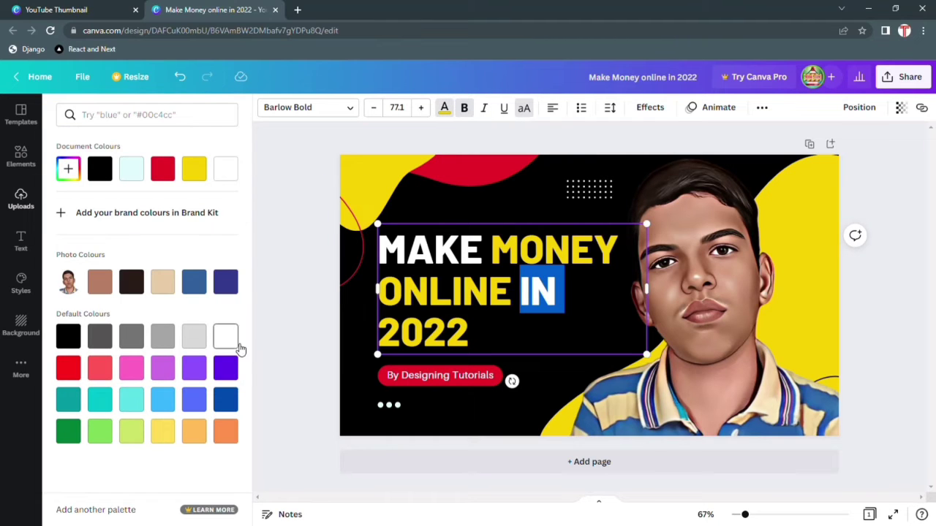
key("Escape")
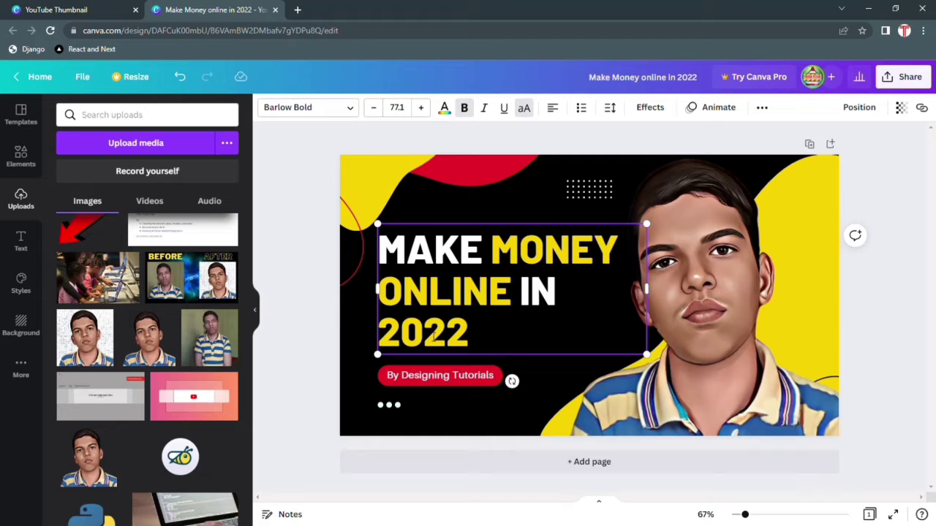
Recolour "2022" on the headline's last line to white and deselect the text.
double_click(434, 335)
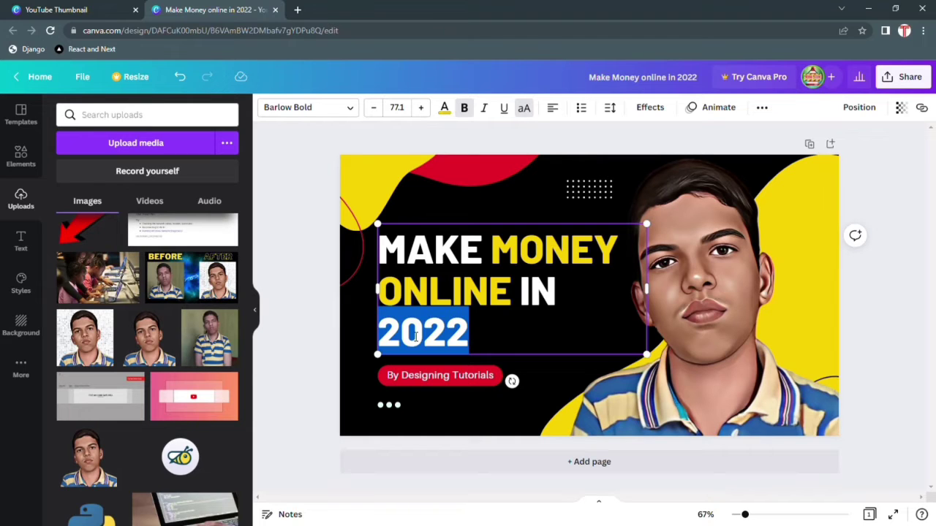
left_click(446, 111)
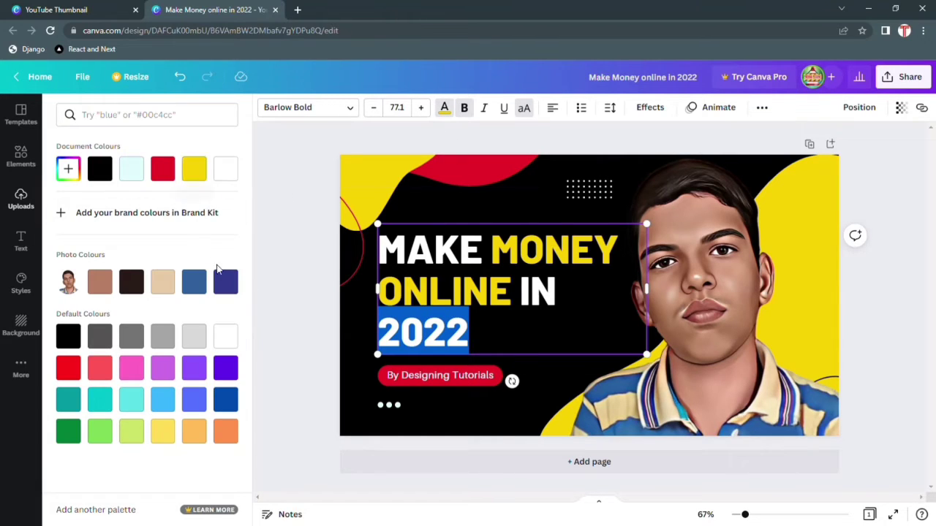
key("Escape")
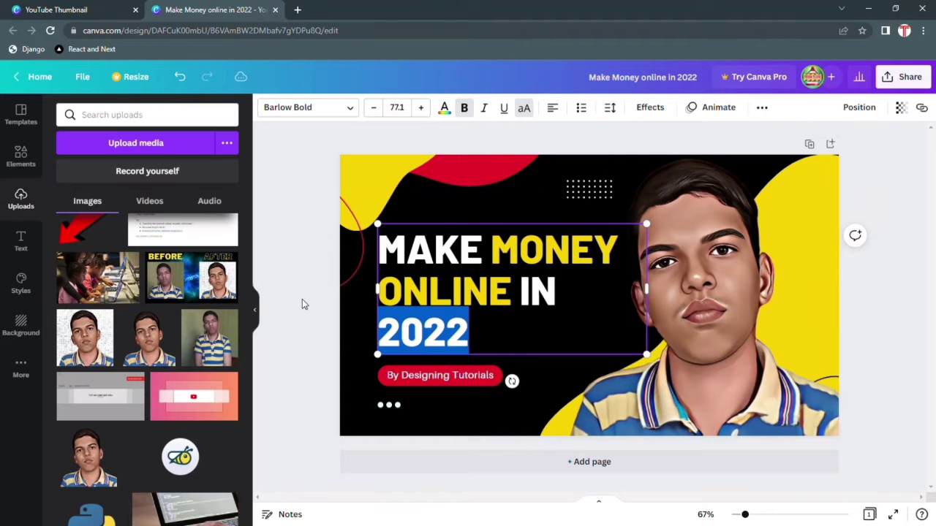
left_click(364, 336)
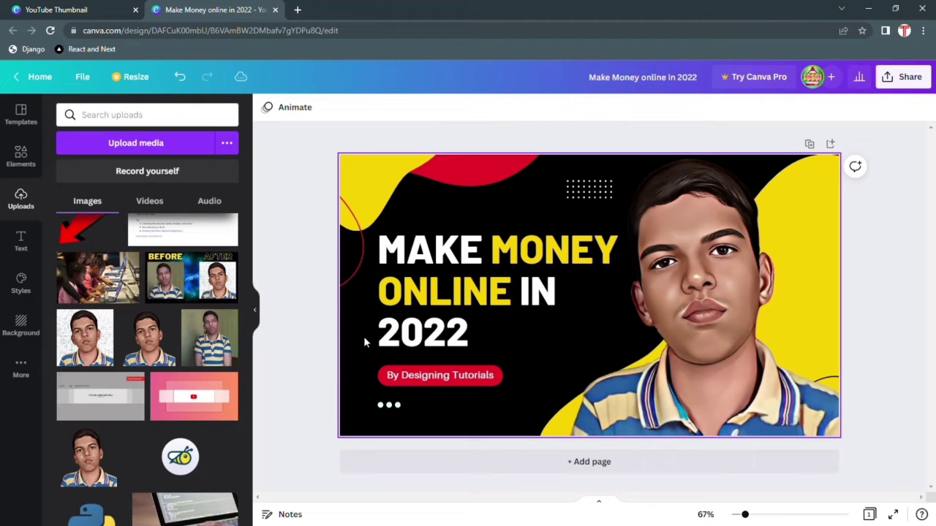
Scale the whole headline up slightly so its first line reaches close to the portrait's face.
left_click(439, 303)
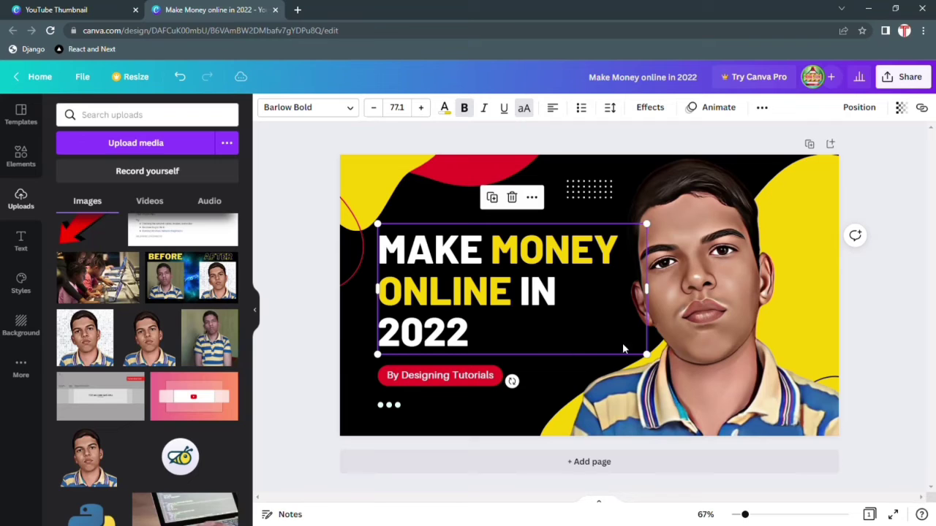
left_click_drag(650, 356, 658, 371)
left_click(693, 260)
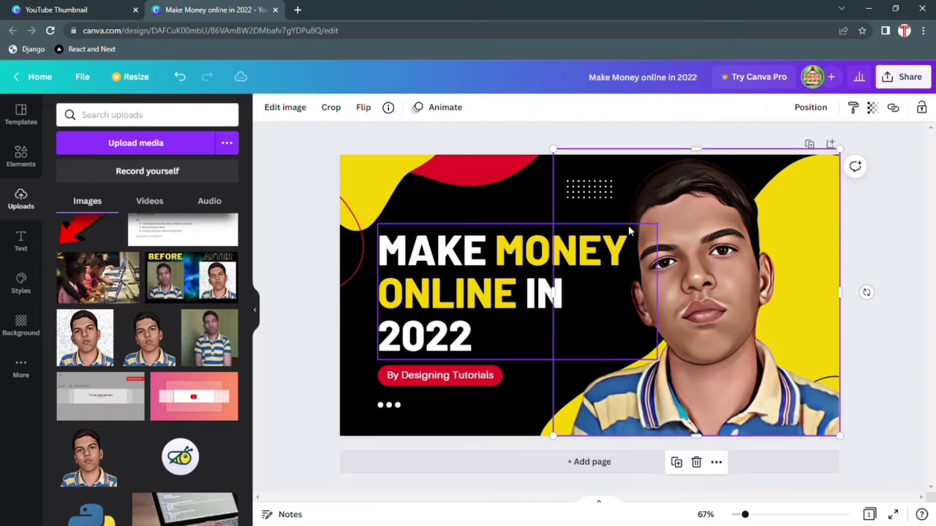